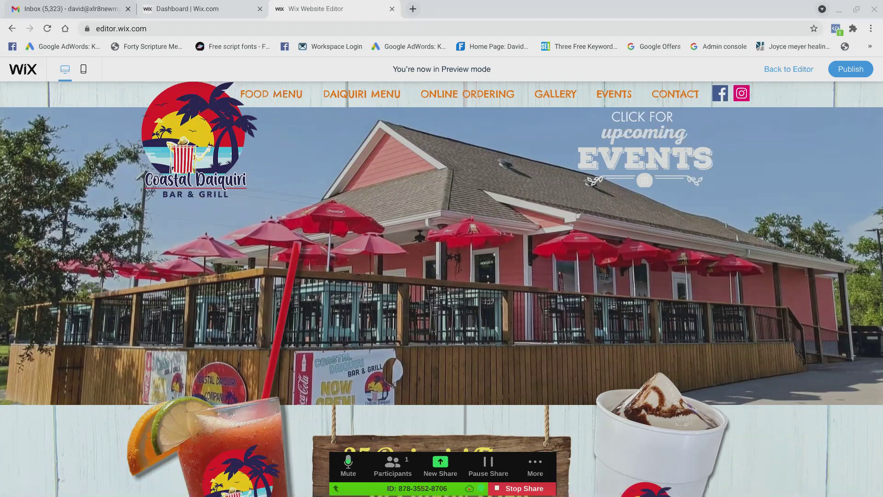
Scroll through the home page preview, then return to editing mode.
scroll(333, 274, "down", 4)
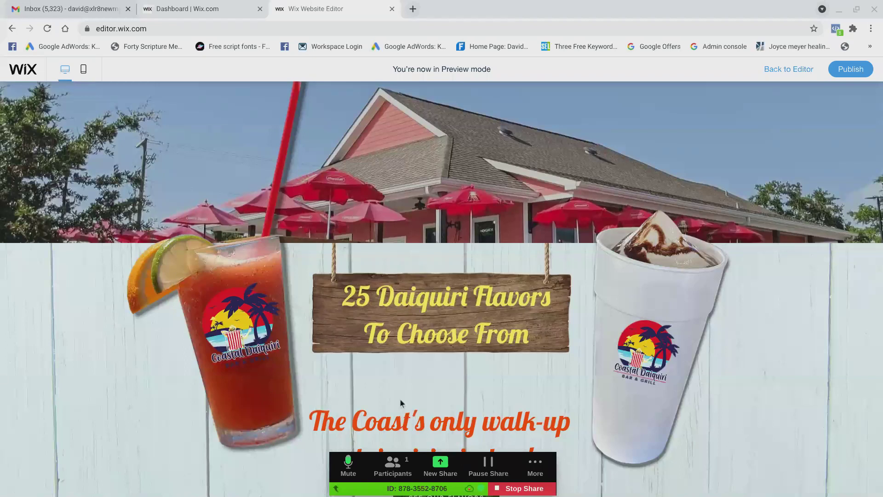
scroll(400, 400, "up", 4)
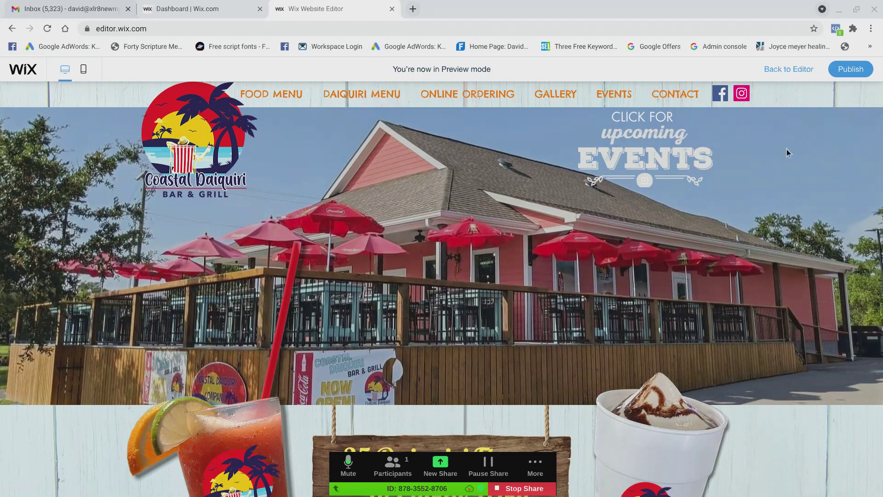
left_click(794, 74)
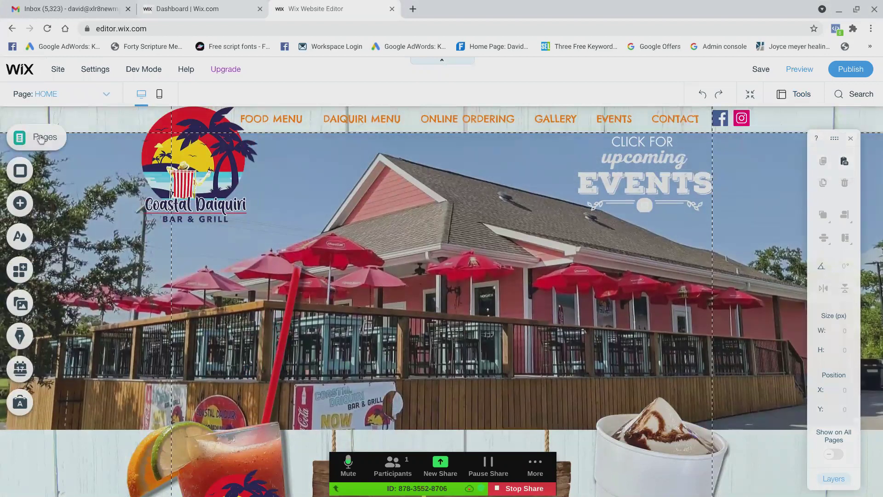
Delete the old Copy of HOME page from the site's pages.
left_click(42, 138)
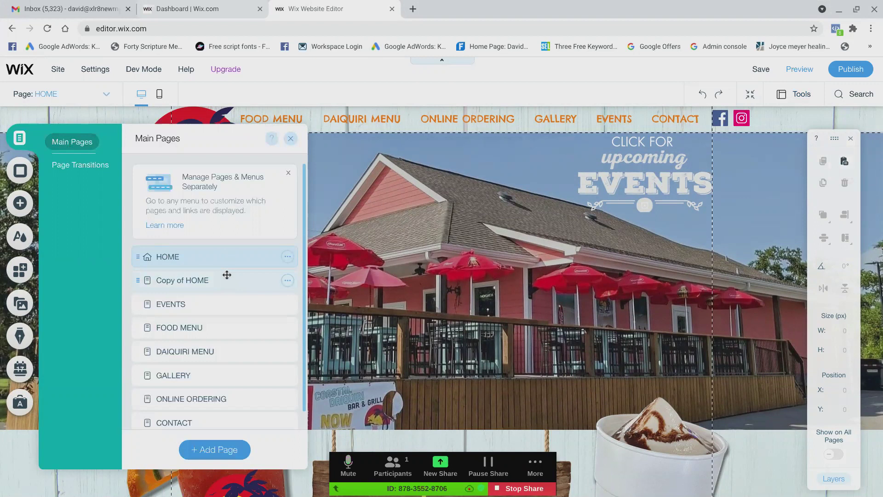
left_click(288, 281)
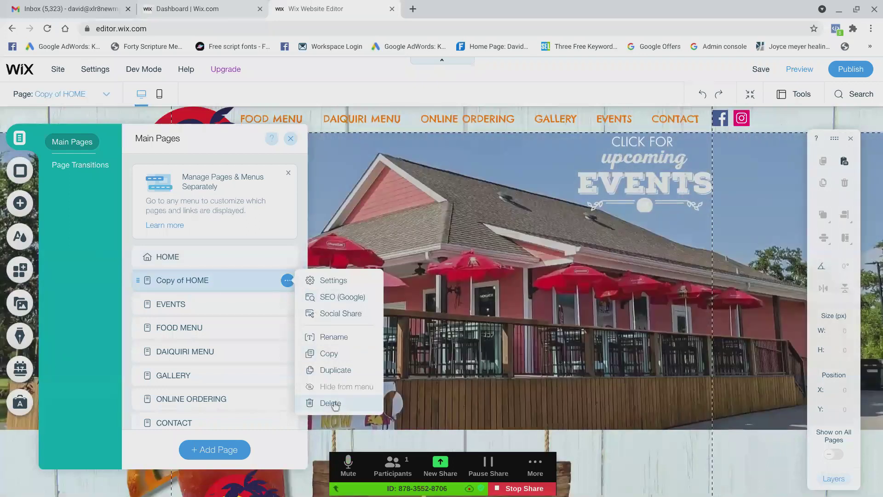
left_click(331, 403)
left_click(563, 322)
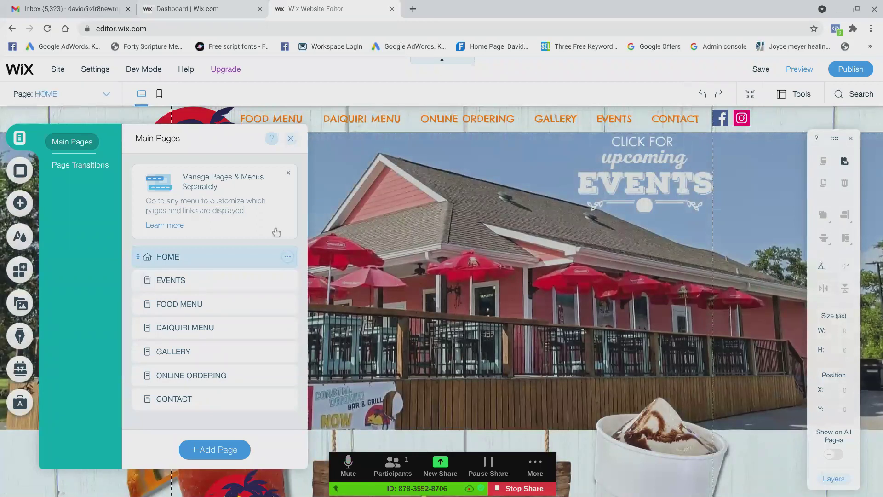
Duplicate the HOME page, keeping the name Copy of HOME.
left_click(287, 257)
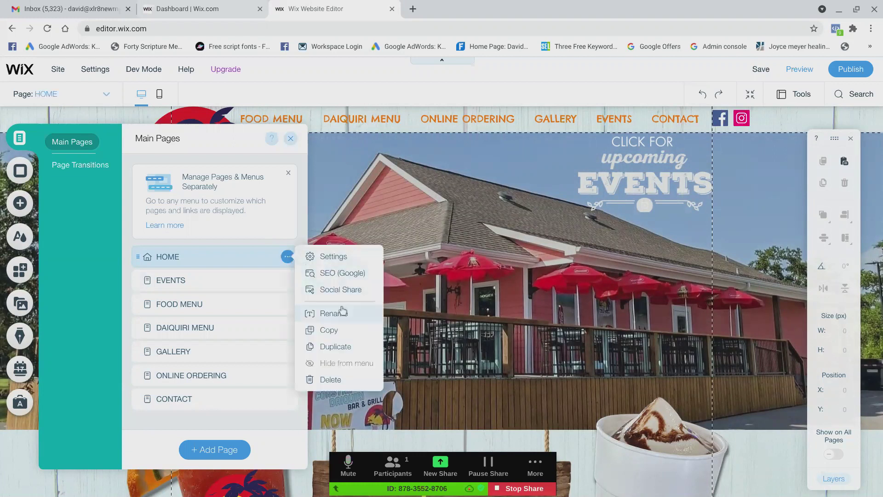
left_click(342, 352)
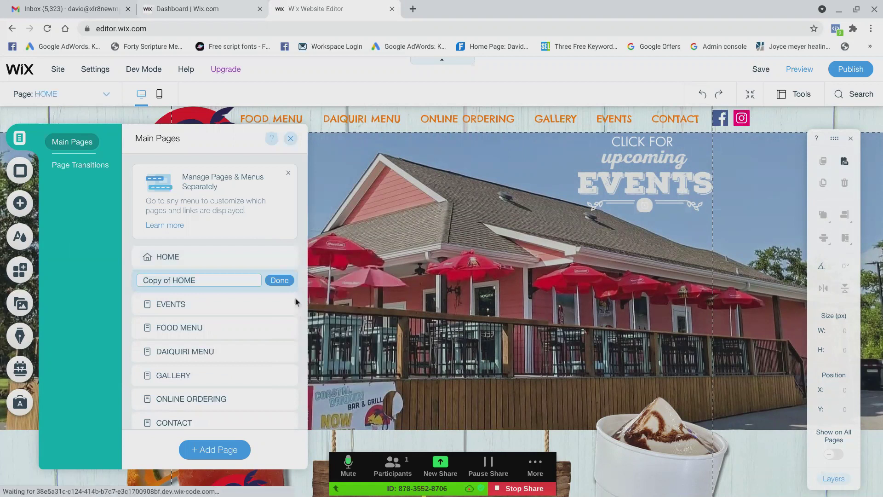
left_click(285, 280)
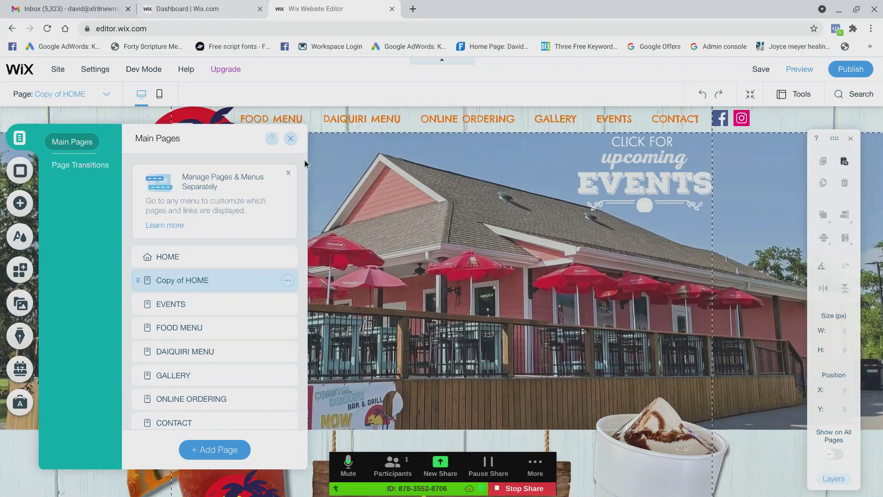
Delete the styrofoam cup image and the leftover logo image from Copy of HOME.
left_click(290, 142)
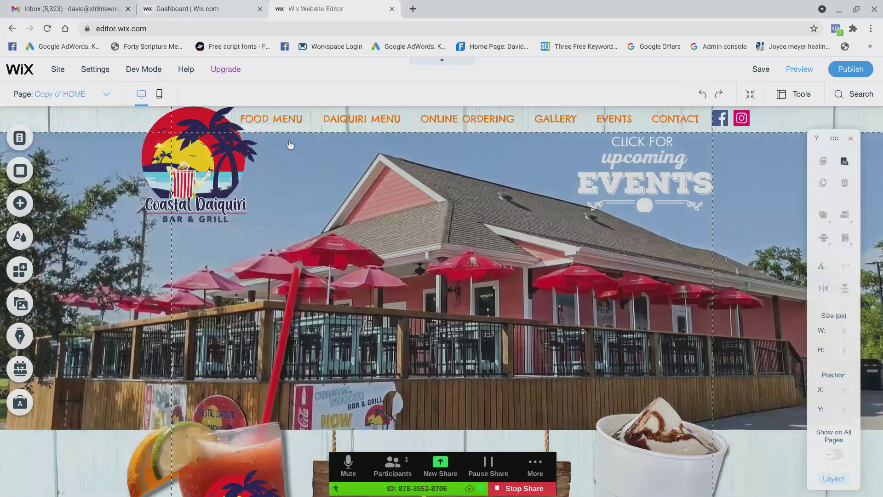
scroll(409, 224, "down", 1)
scroll(409, 224, "down", 3)
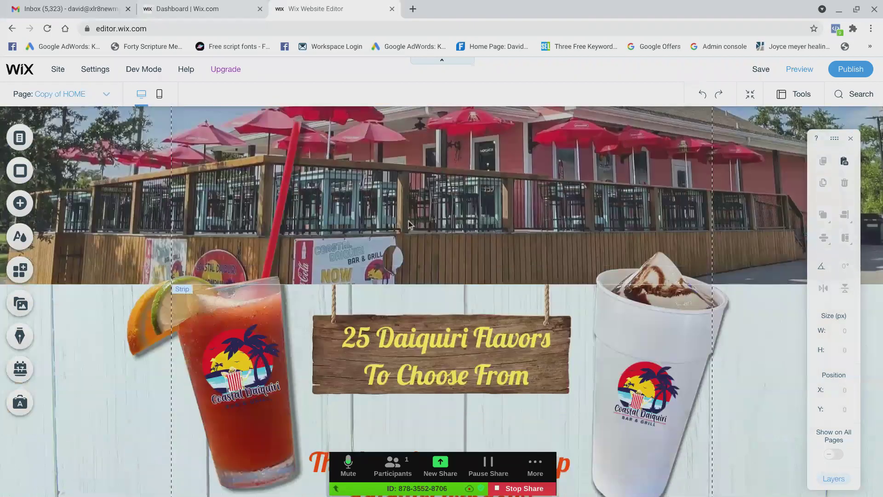
scroll(409, 224, "down", 2)
left_click(644, 258)
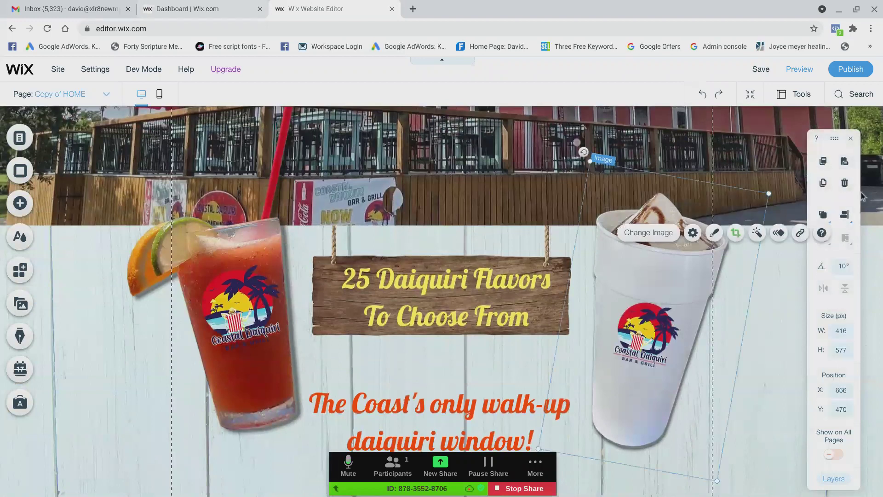
left_click(844, 183)
left_click(646, 334)
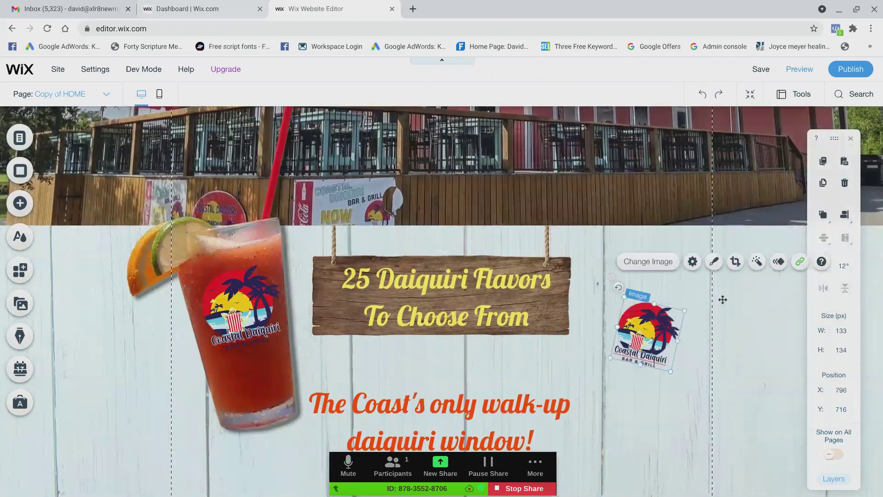
left_click(845, 183)
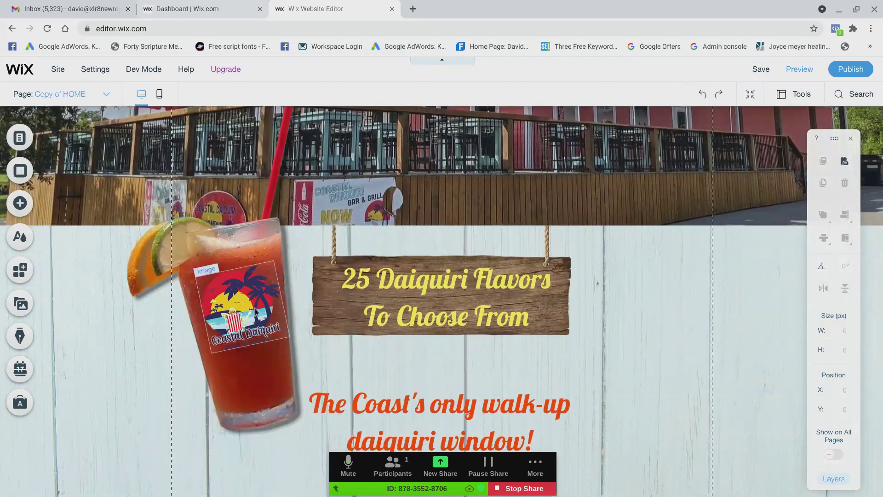
scroll(586, 389, "up", 1)
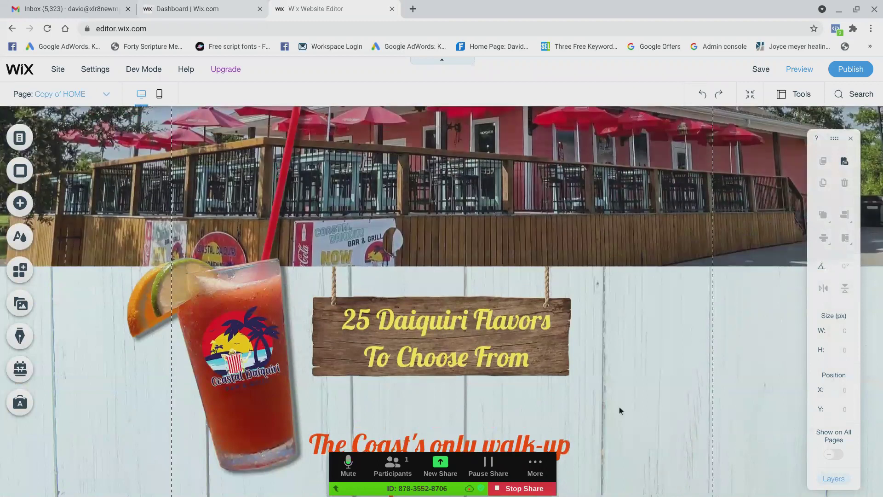
scroll(619, 405, "up", 4)
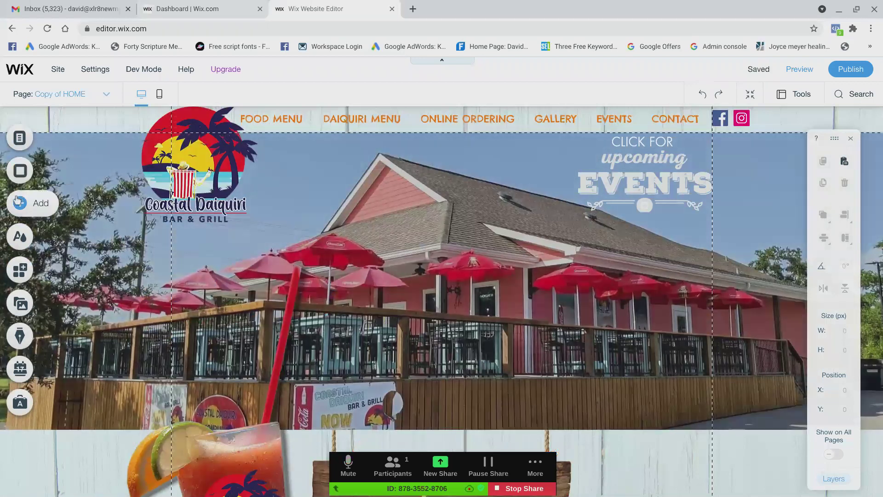
Open the Coastal Daiquiri folder under Add > Image > My Image Uploads.
left_click(48, 204)
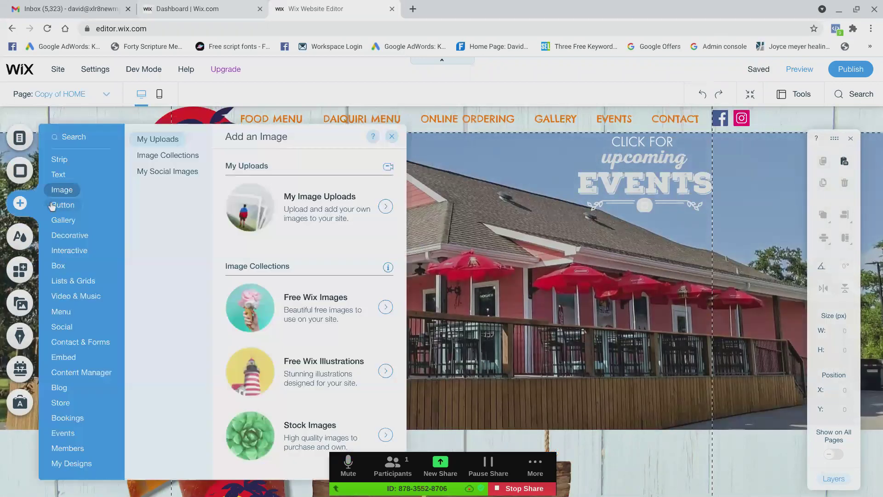
mouse_move(59, 205)
mouse_move(54, 190)
left_click(324, 209)
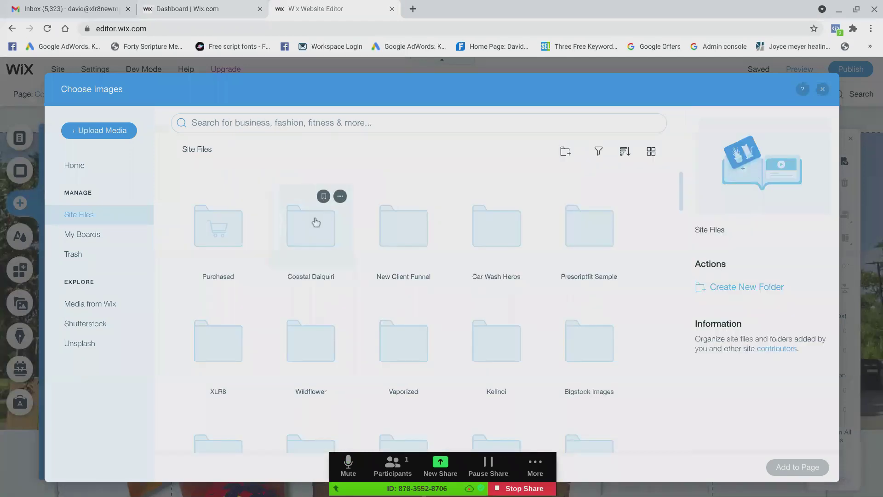
left_click(316, 222)
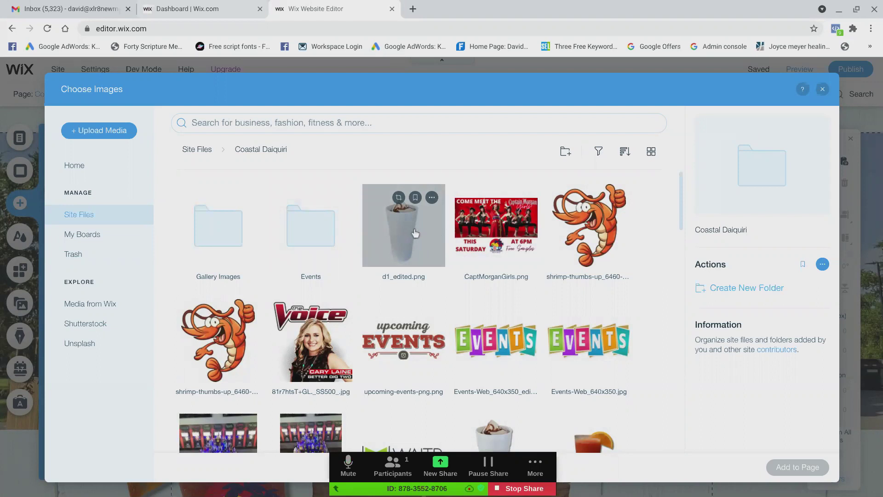
Pick the d1_edited.jpg cup photo from the Coastal Daiquiri folder.
scroll(415, 233, "down", 5)
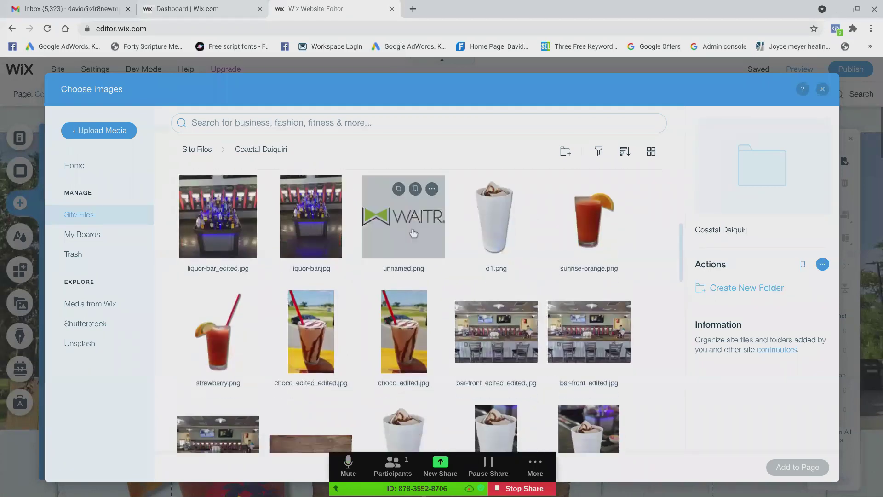
scroll(414, 233, "down", 3)
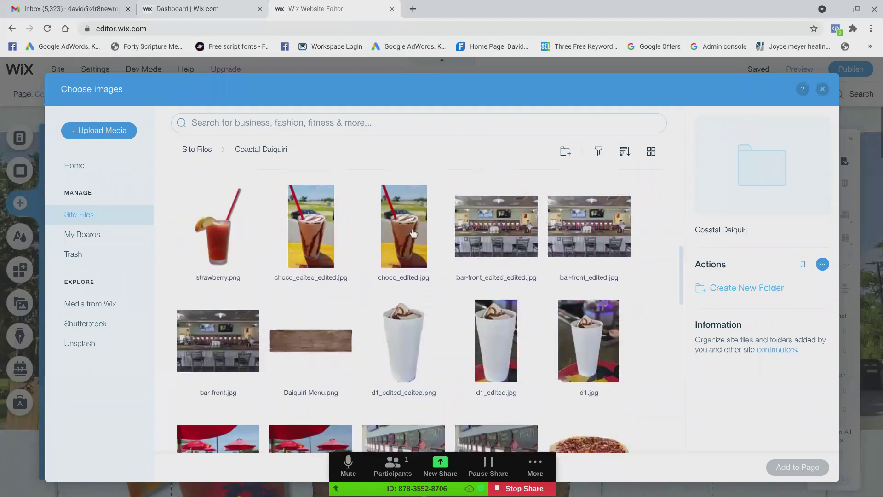
scroll(413, 234, "down", 1)
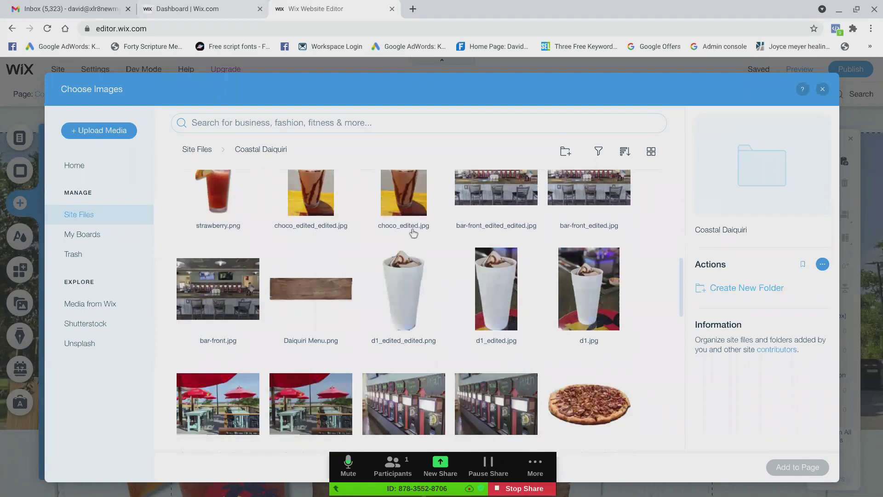
mouse_move(508, 293)
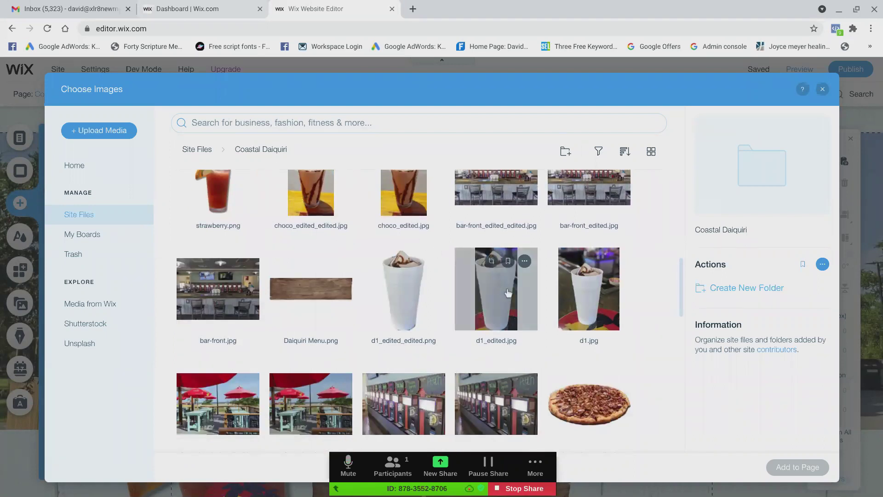
left_click_drag(508, 293, 493, 294)
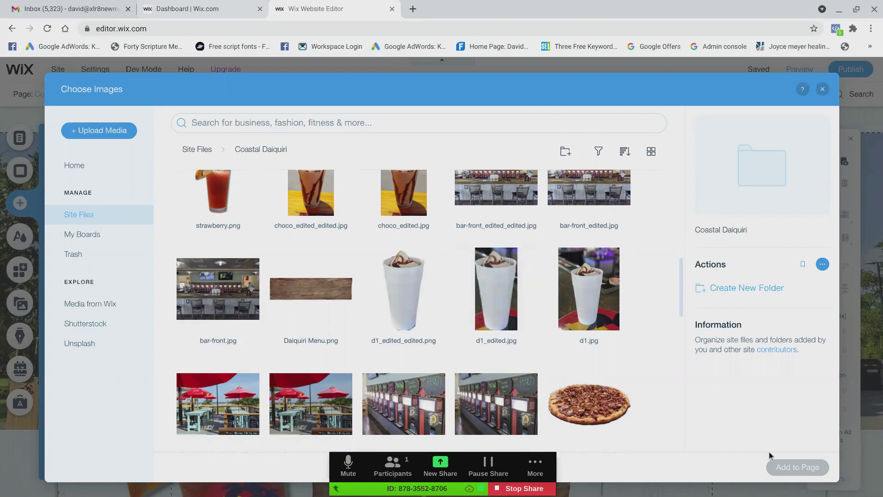
left_click(509, 291)
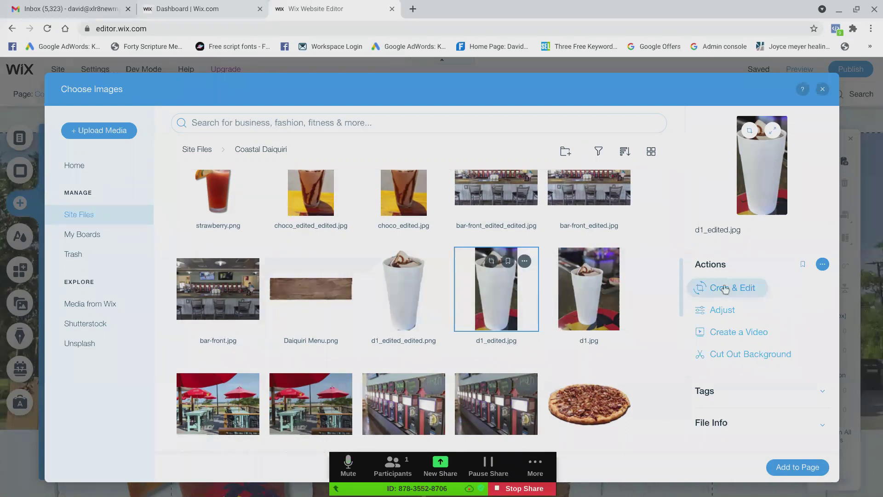
Auto cut out the cup photo's background in Photo Studio and start Refine Cut Out.
left_click(725, 288)
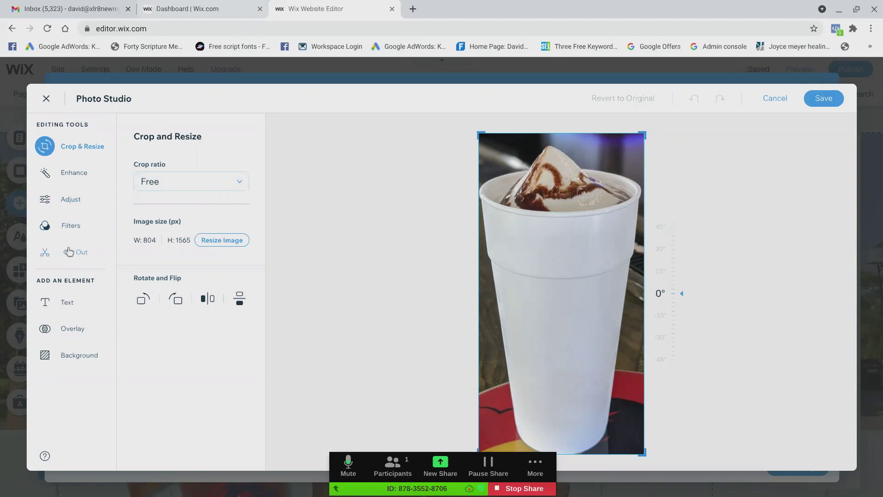
left_click(69, 254)
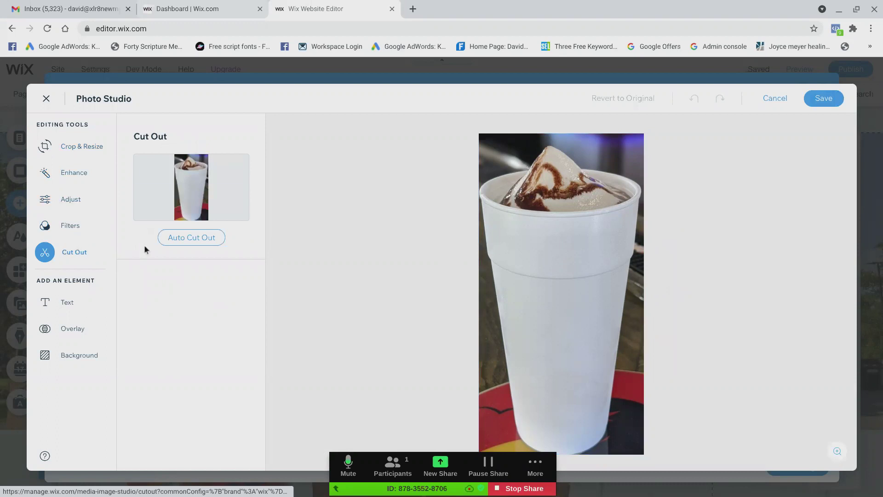
left_click(202, 240)
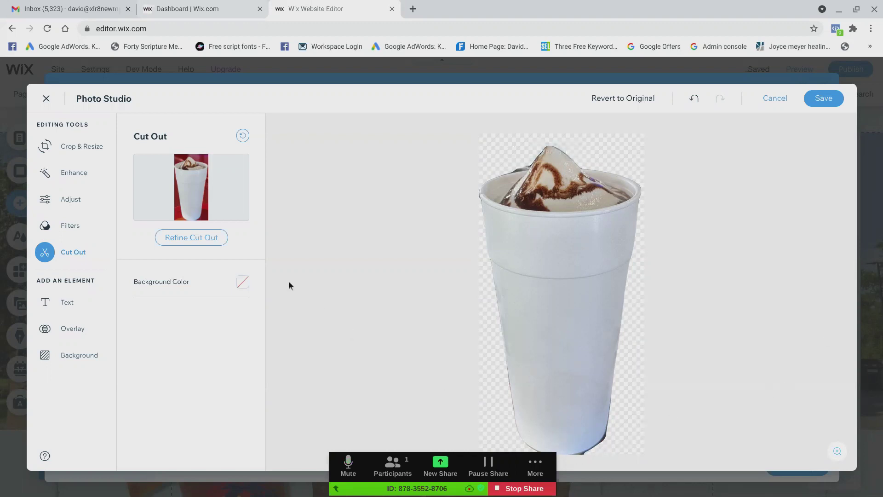
left_click(196, 238)
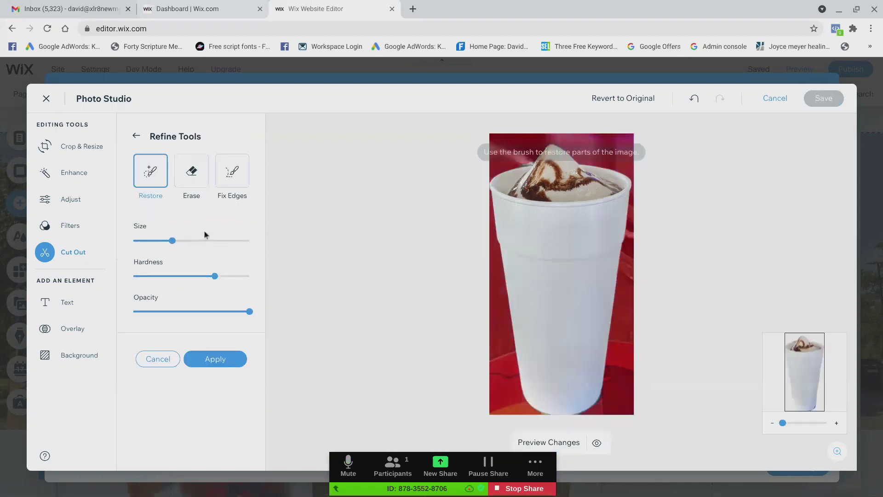
Erase a stray patch near the ice cream's top-left with a smaller Erase brush.
left_click(188, 179)
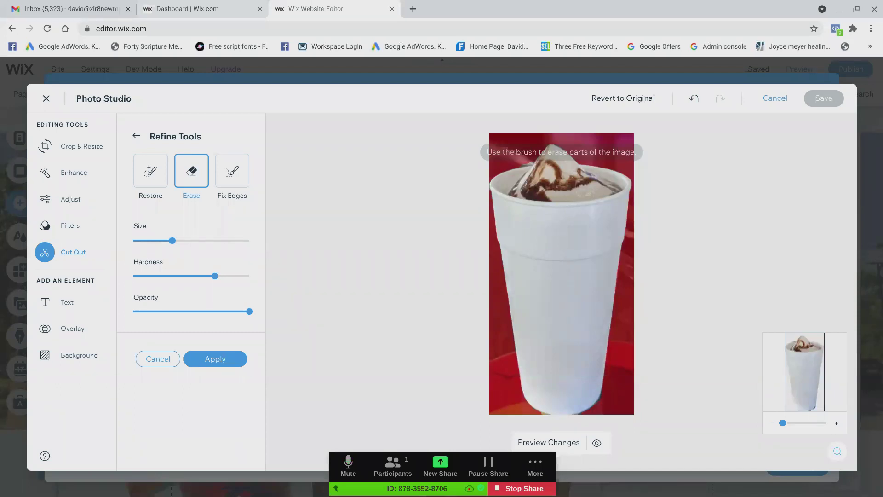
left_click(148, 241)
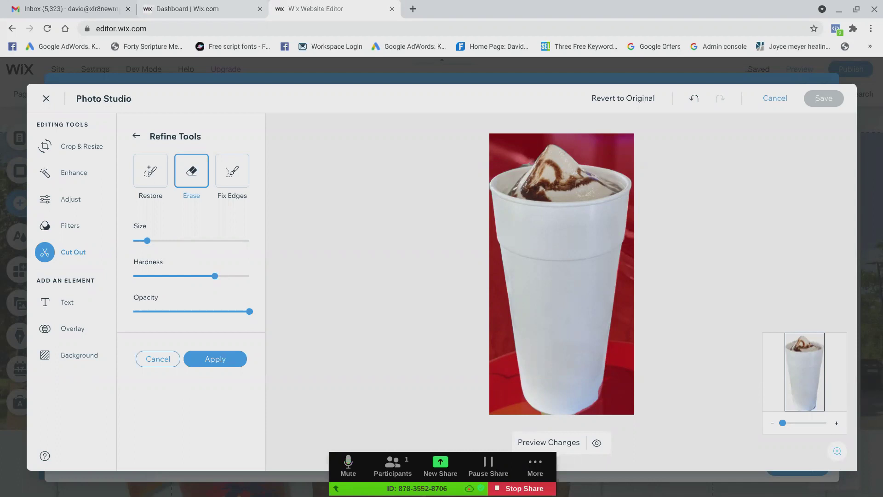
left_click_drag(524, 165, 500, 153)
Smooth the cup's lower-right edge and the ice cream's upper-left rim with a larger Fix Edges brush.
left_click(230, 172)
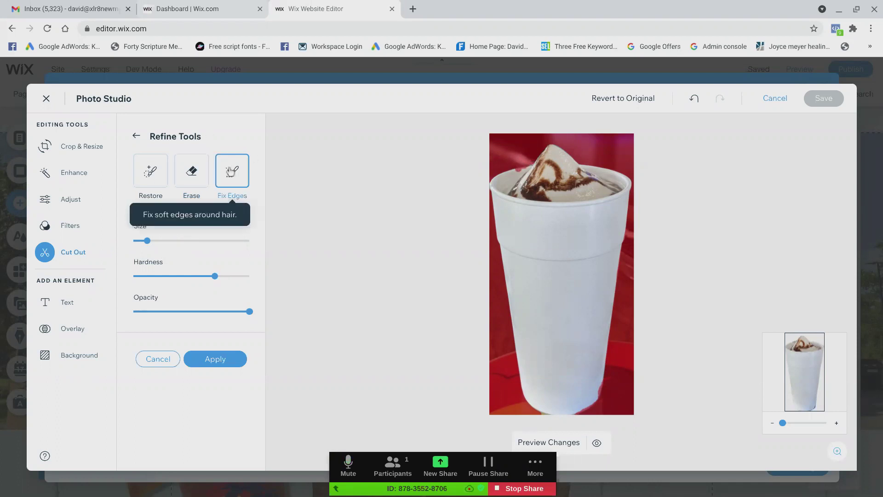
left_click(173, 240)
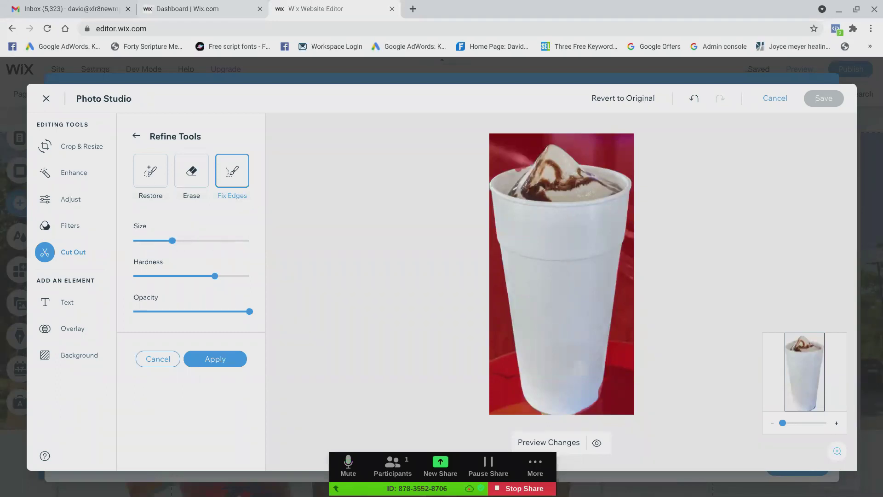
mouse_move(606, 371)
left_mouse_down()
mouse_move(597, 400)
mouse_move(569, 410)
left_mouse_up()
left_click(533, 166)
left_click_drag(534, 166, 504, 171)
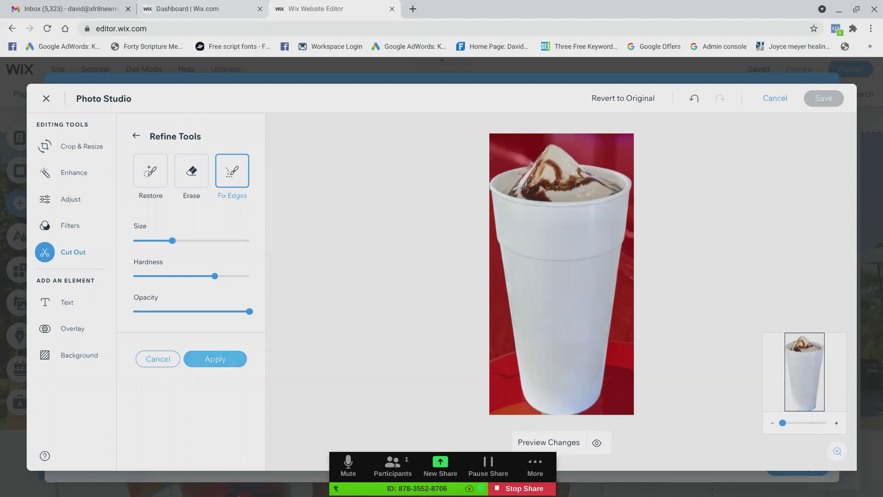
Apply the refinements, save the cut-out as d1_edited_edited.png, and add it to the page.
left_click(213, 363)
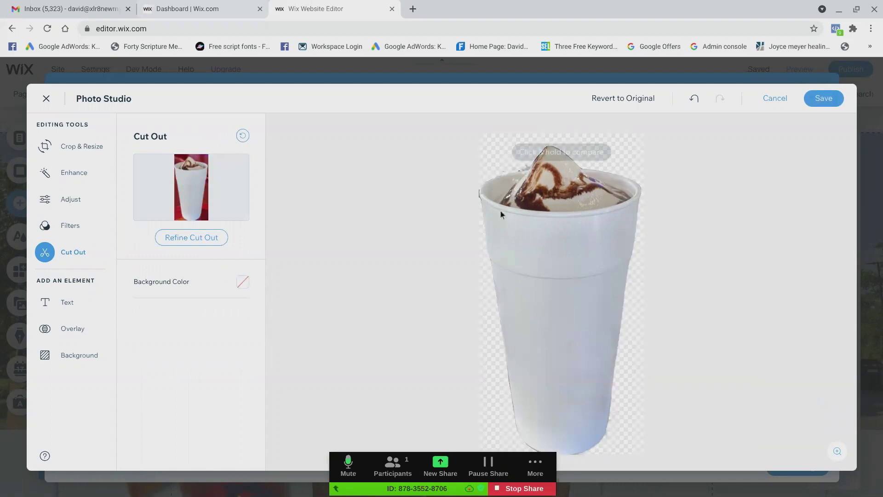
left_click(831, 98)
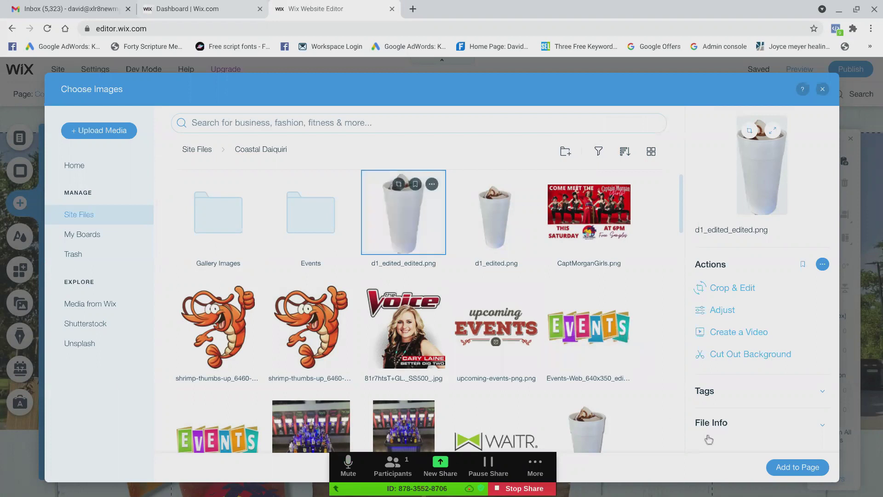
left_click(805, 469)
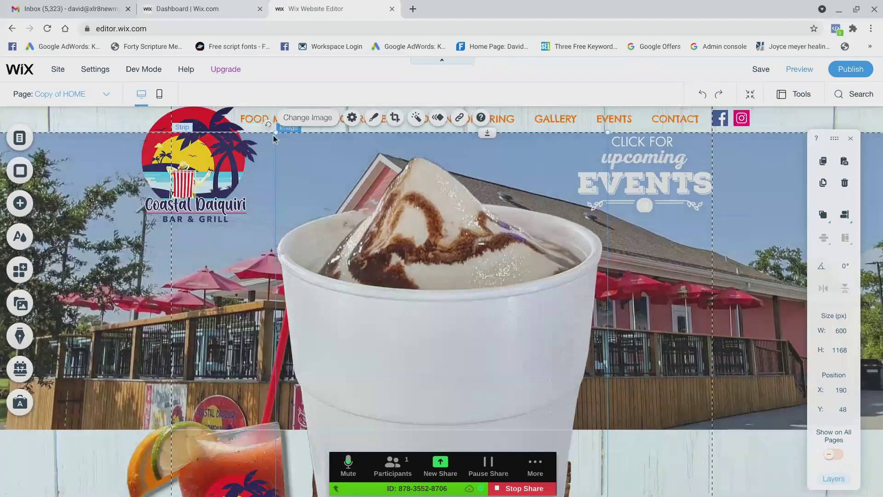
Shrink the cup cut-out, tilt it 10°, and place it at 718, 474 beside the 25 Daiquiri Flavors sign.
left_click_drag(275, 133, 482, 422)
scroll(633, 354, "down", 8)
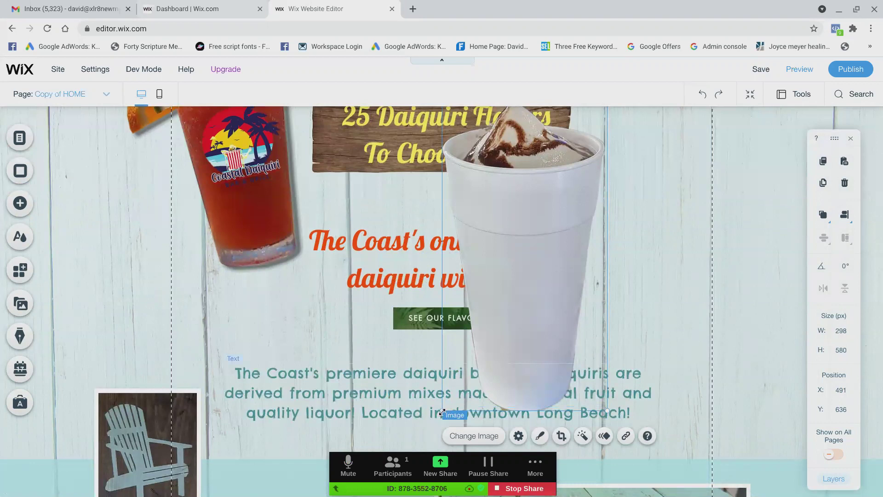
left_click_drag(441, 412, 476, 335)
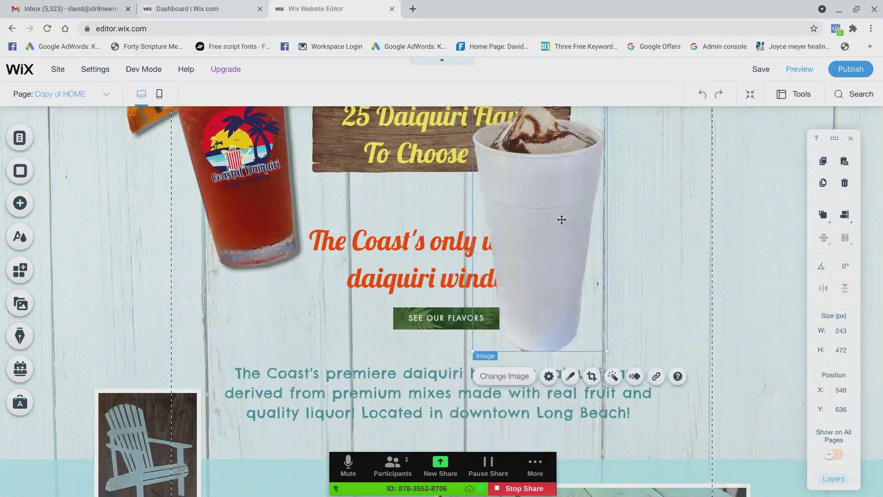
left_click_drag(562, 219, 695, 180)
scroll(672, 189, "up", 3)
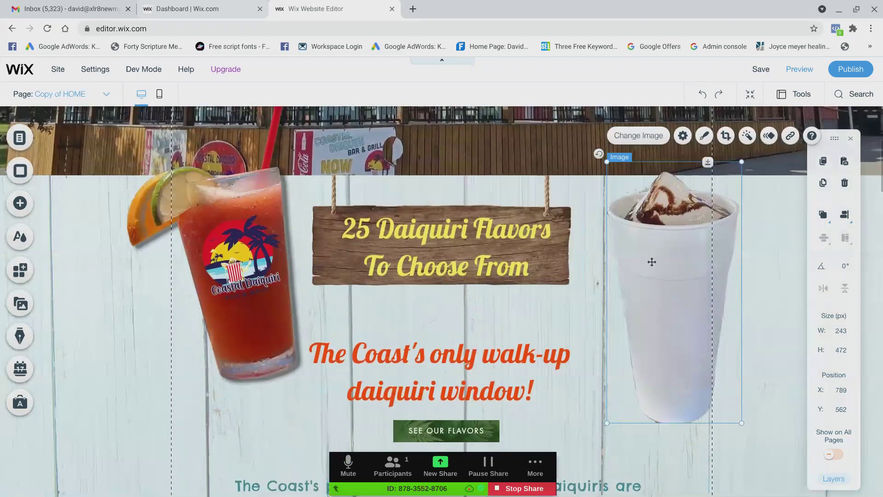
left_click_drag(651, 262, 606, 217)
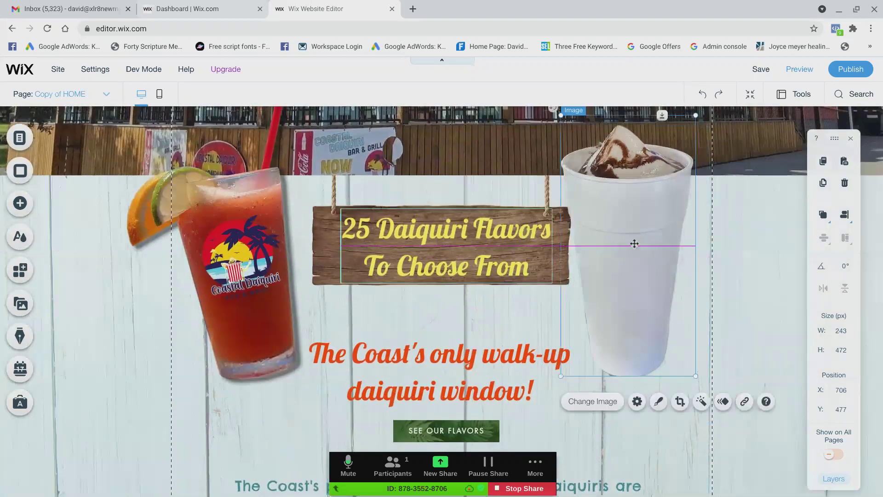
scroll(755, 308, "up", 1)
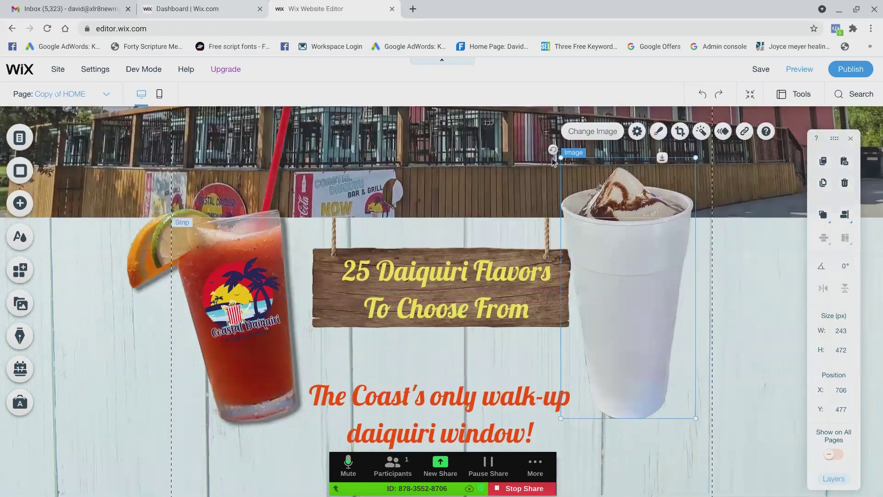
left_click_drag(557, 154, 594, 146)
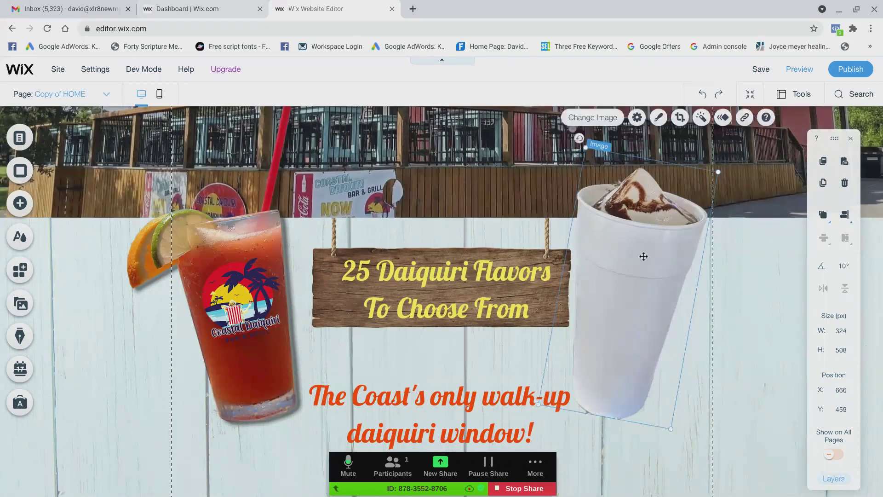
left_click_drag(643, 256, 667, 278)
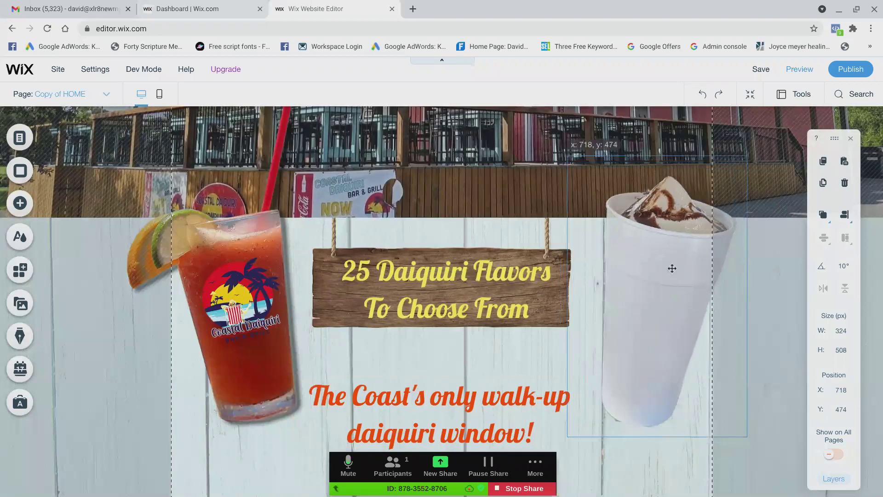
left_click_drag(672, 268, 671, 268)
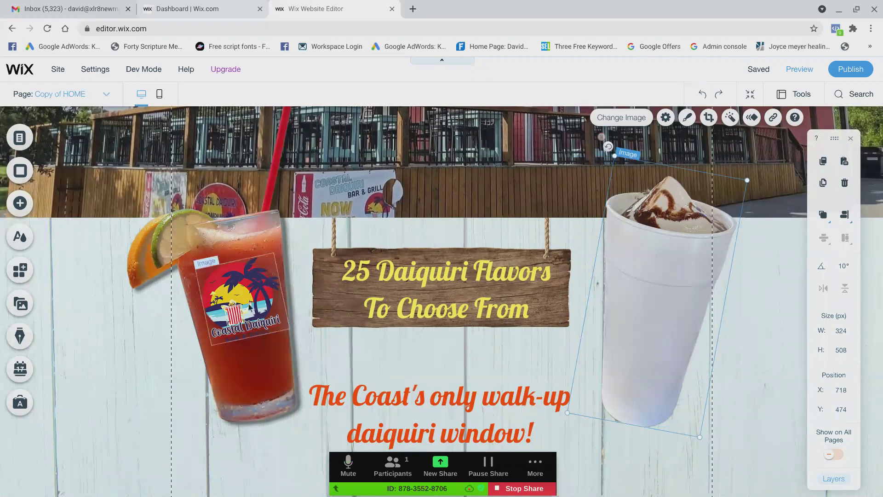
Duplicate the Coastal Daiquiri logo on the glass and move the copy onto the cup.
left_click(248, 303)
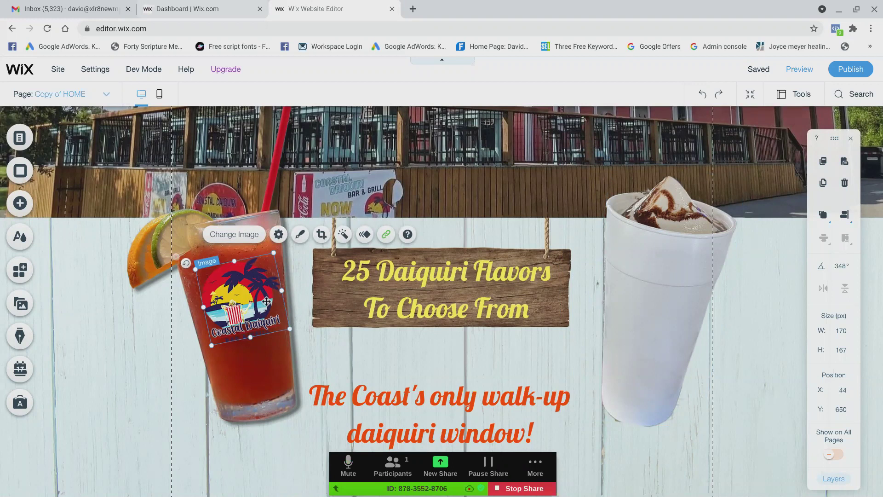
left_click(824, 183)
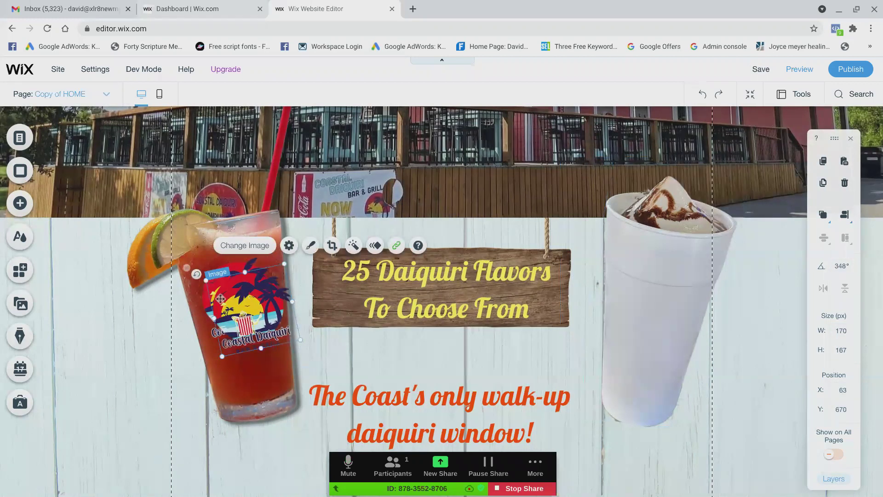
left_click_drag(248, 300, 640, 285)
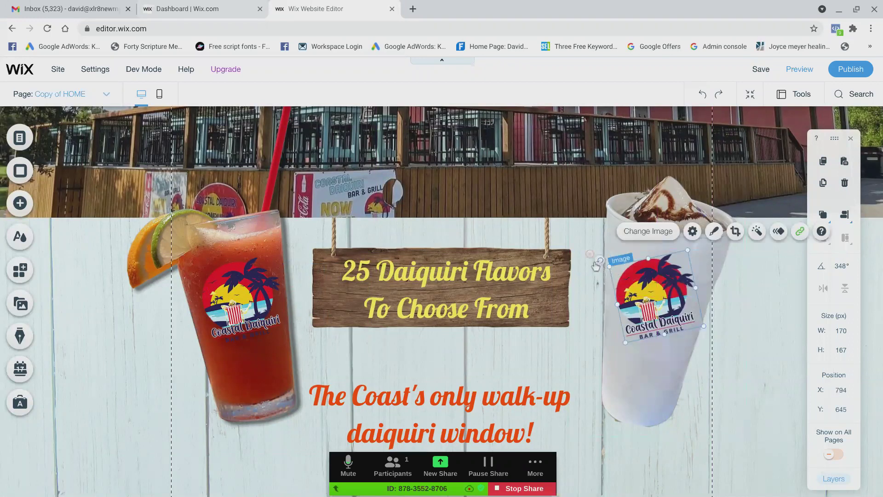
Tilt the cup logo to 9° and size it 144 × 140 at 798, 703.
left_click_drag(601, 262, 635, 247)
left_click_drag(663, 296, 663, 309)
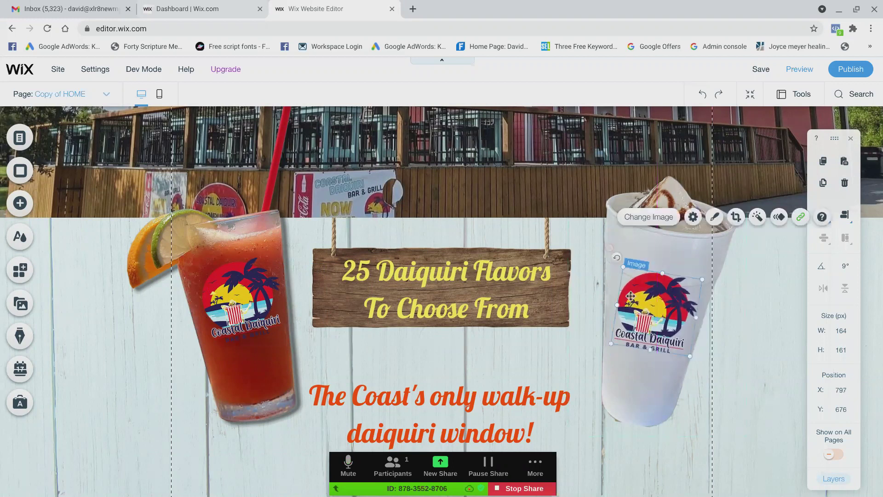
left_click_drag(689, 355, 681, 345)
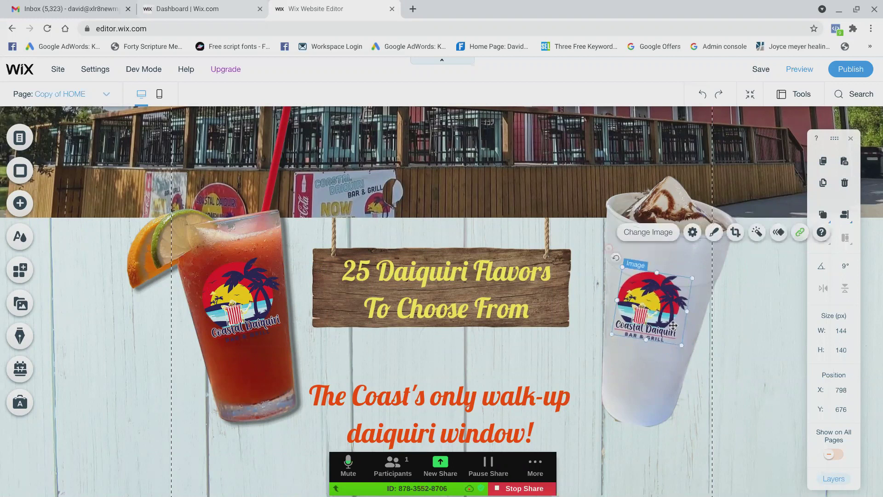
mouse_move(648, 310)
left_mouse_down()
mouse_move(658, 324)
mouse_move(647, 320)
left_mouse_up()
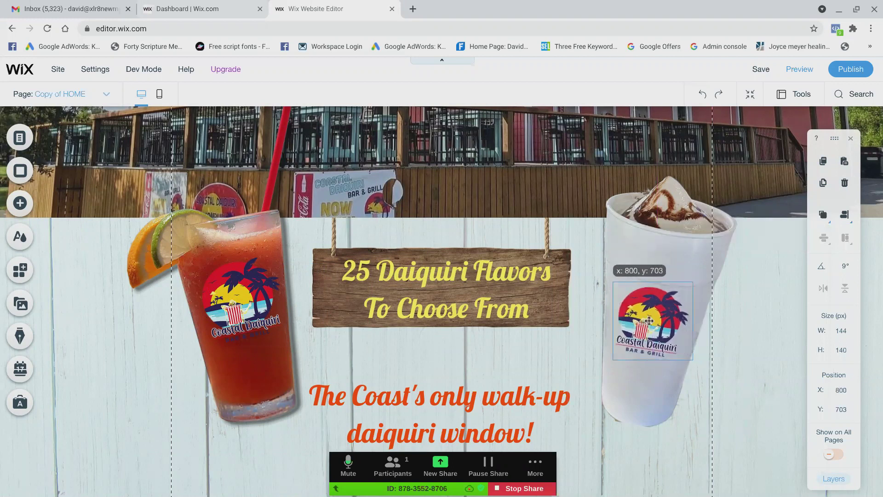
left_click(751, 329)
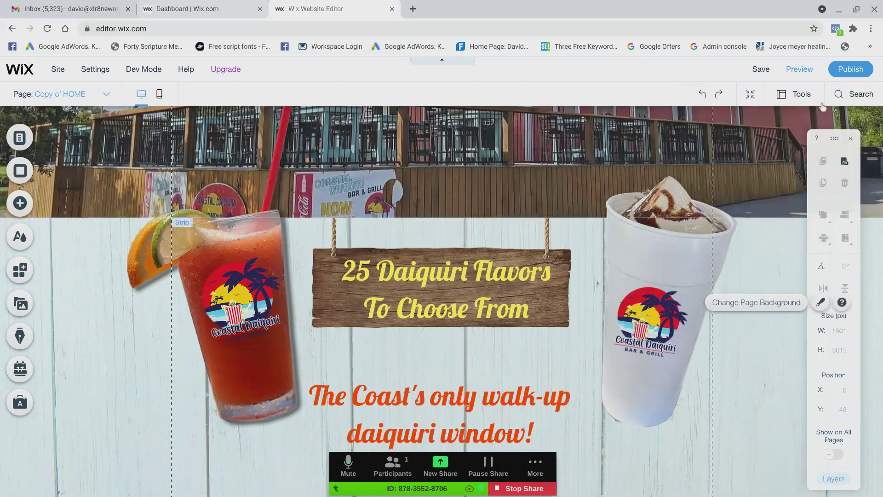
Preview the Copy of HOME page and scroll to check the logo-branded cup beside the sign.
left_click(808, 73)
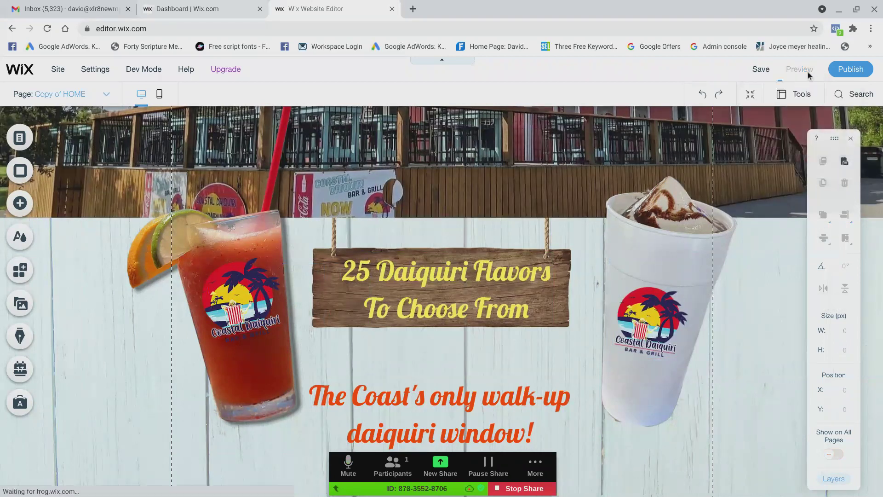
scroll(755, 295, "up", 3)
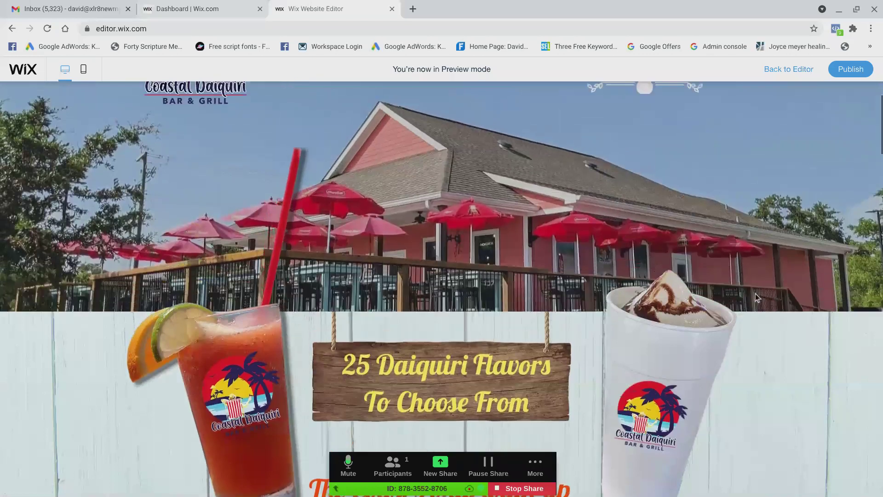
scroll(757, 298, "down", 3)
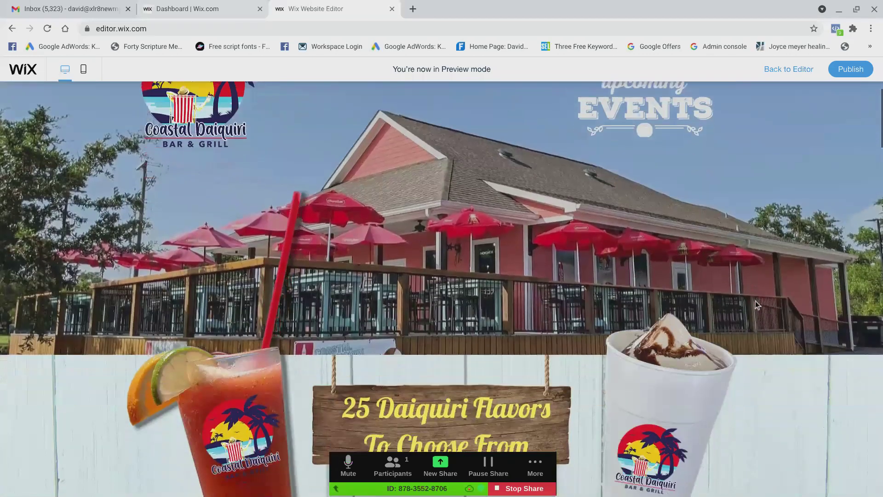
scroll(755, 308, "down", 1)
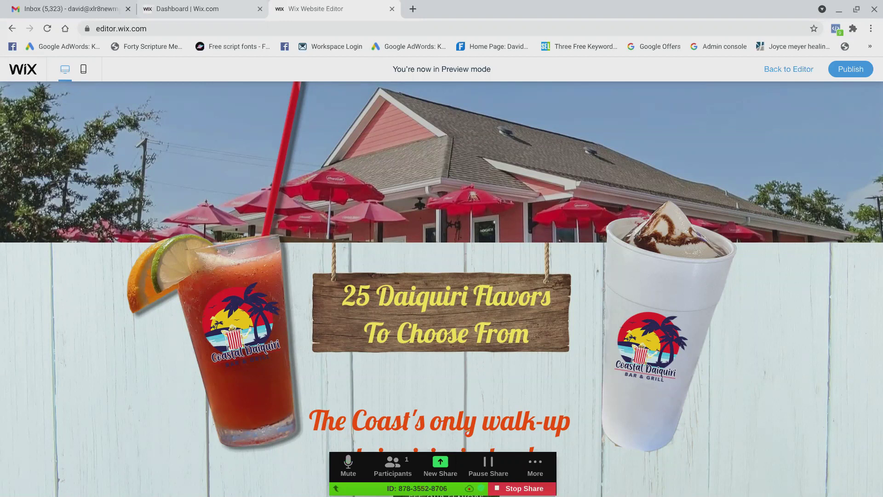
scroll(747, 210, "up", 4)
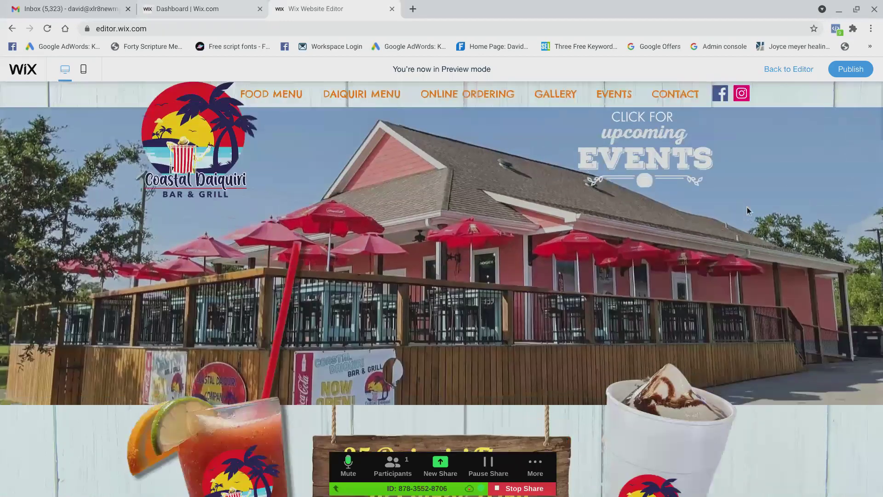